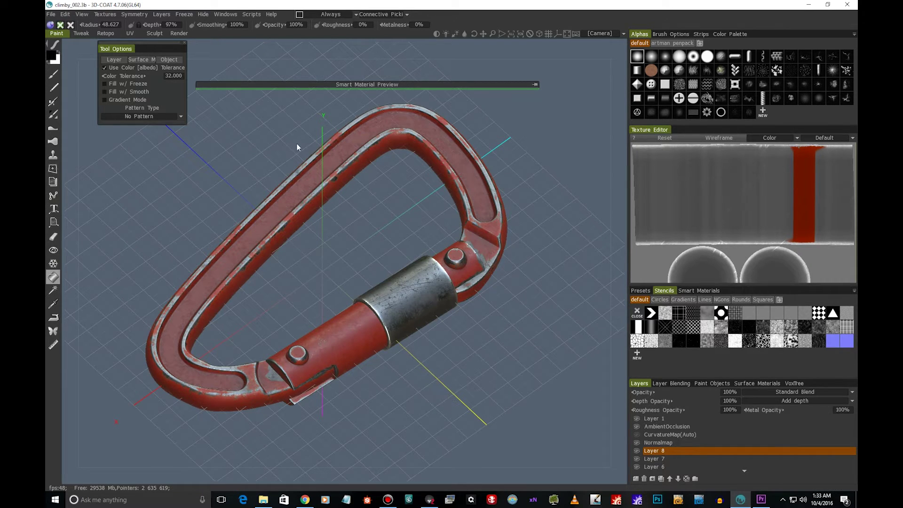
- Check the carabiner reference images, then return to the model
{"action": "mouse_move", "coordinate": [543, 240]}
{"action": "left_mouse_down"}
{"action": "mouse_move", "coordinate": [544, 226]}
{"action": "mouse_move", "coordinate": [542, 244]}
{"action": "left_mouse_up"}
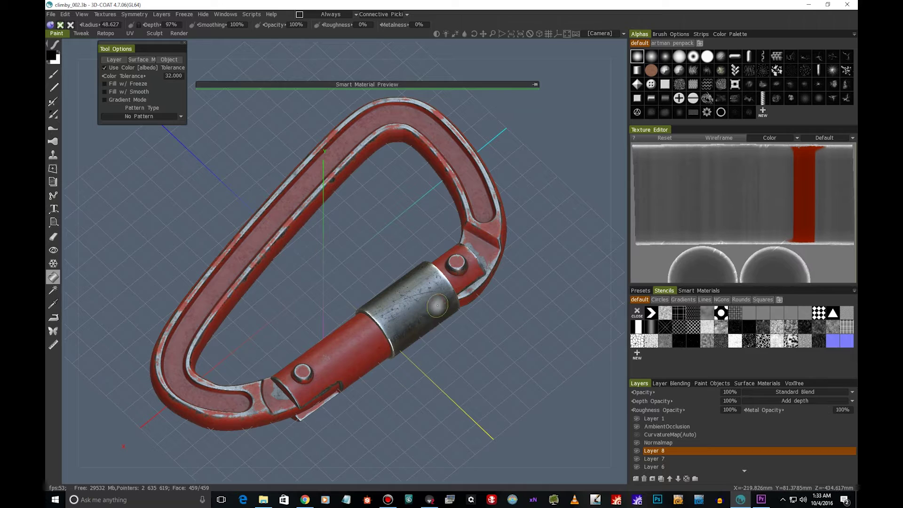
{"action": "left_click", "coordinate": [304, 500]}
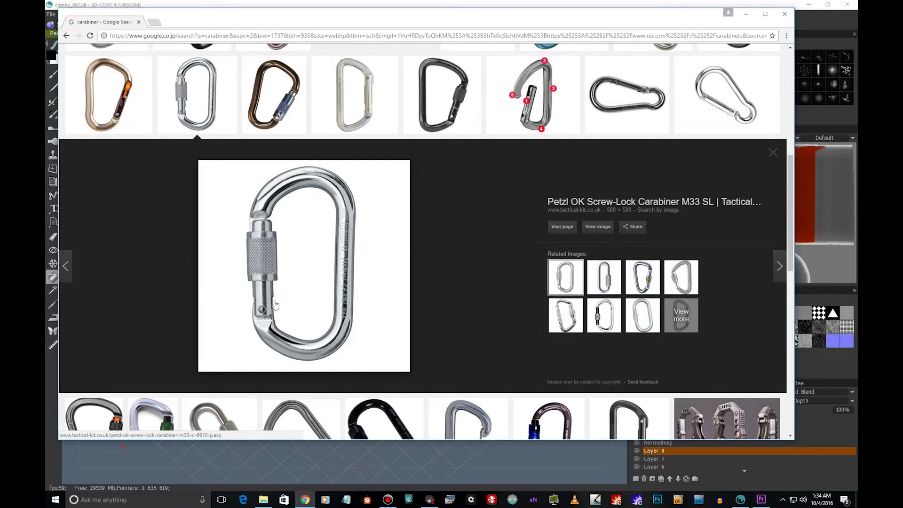
{"action": "left_click", "coordinate": [388, 448]}
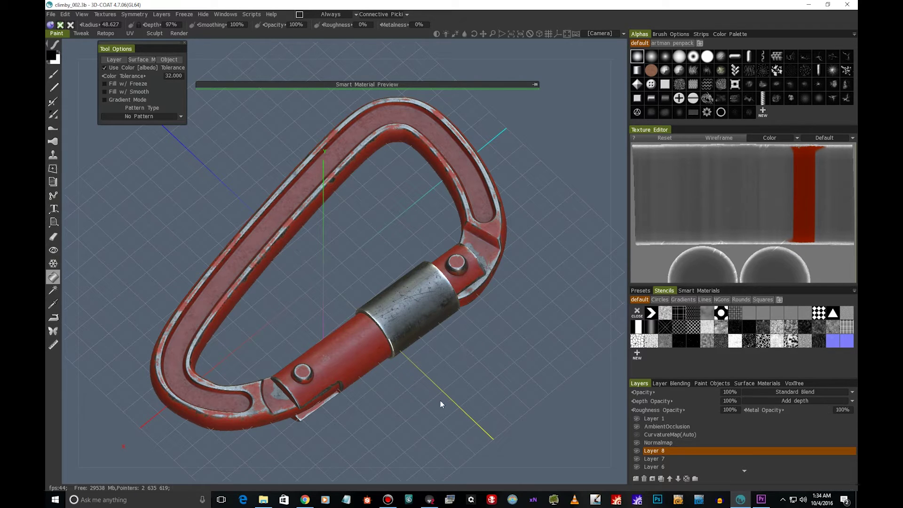
- Hide the link body and Volume254 pin in Paint Objects, leaving only the steel sleeve
{"action": "left_click", "coordinate": [712, 384]}
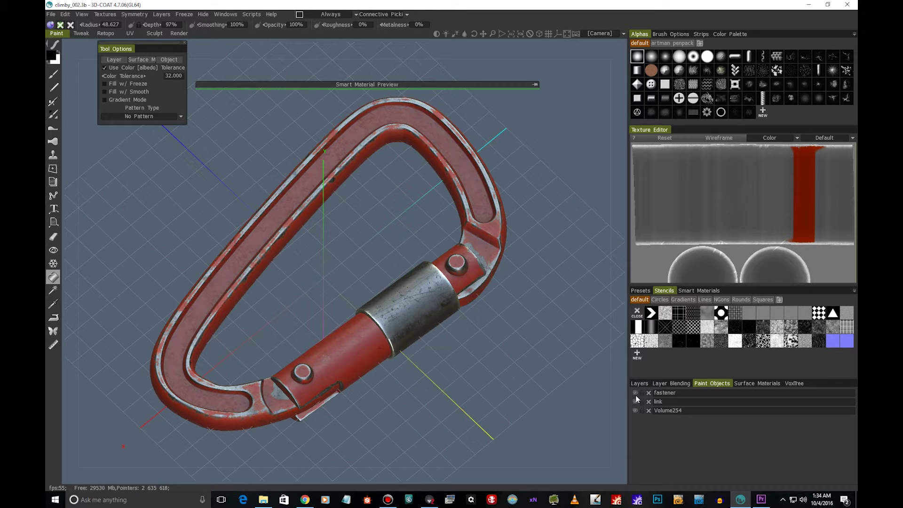
{"action": "left_click", "coordinate": [635, 401]}
{"action": "left_click", "coordinate": [635, 392]}
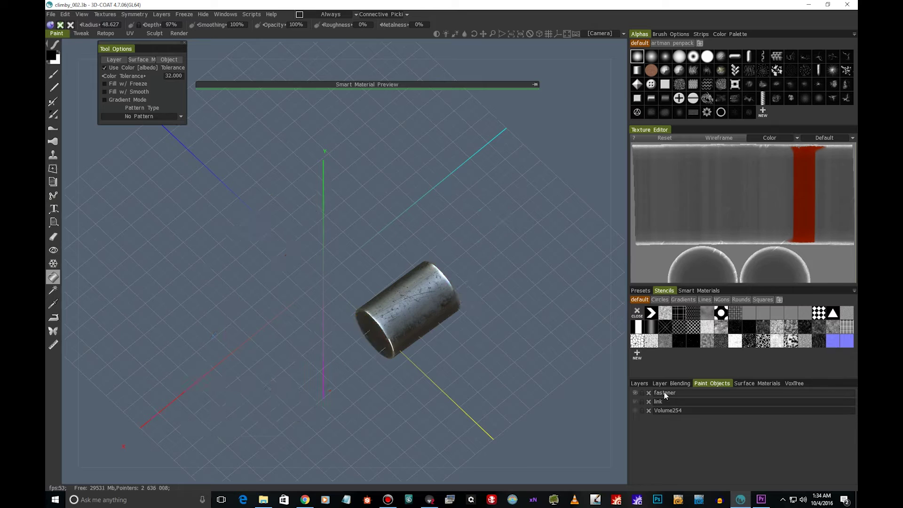
{"action": "left_click", "coordinate": [640, 384]}
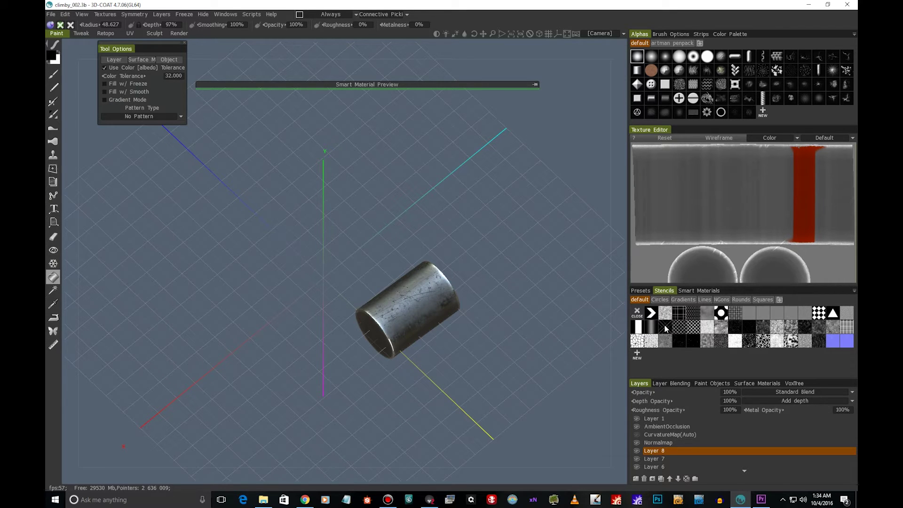
- Select and rescale the diagonal grid stencil, switching its projection from From Camera to UV-Mapping
{"action": "left_click", "coordinate": [693, 328]}
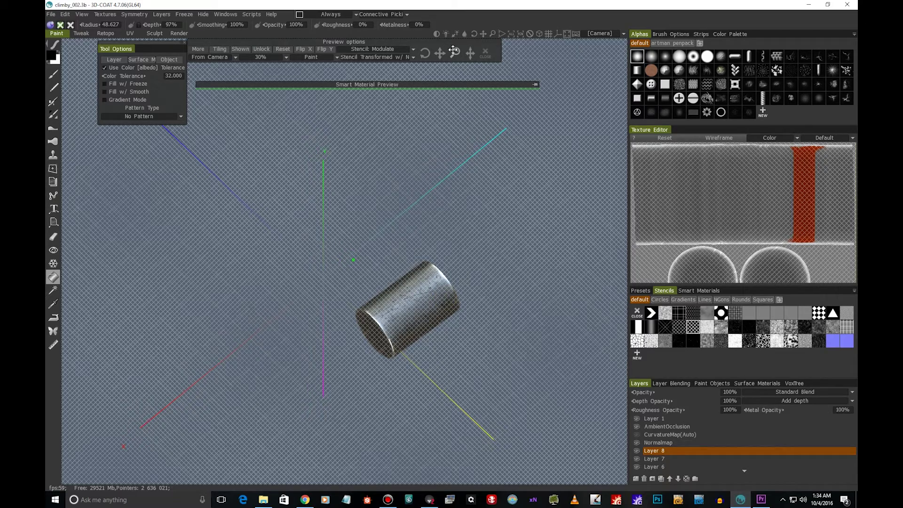
{"action": "left_click_drag", "start_coordinate": [454, 52], "coordinate": [454, 53]}
{"action": "left_click", "coordinate": [224, 57]}
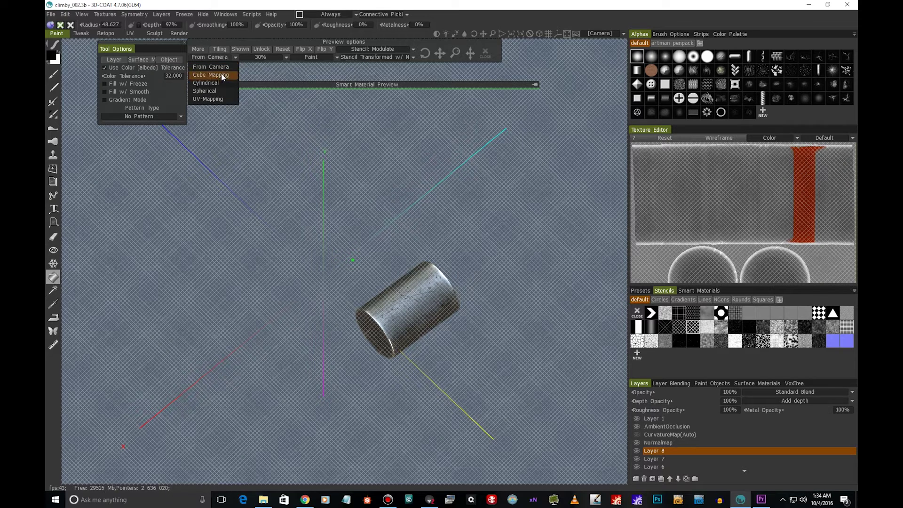
{"action": "left_click", "coordinate": [218, 99]}
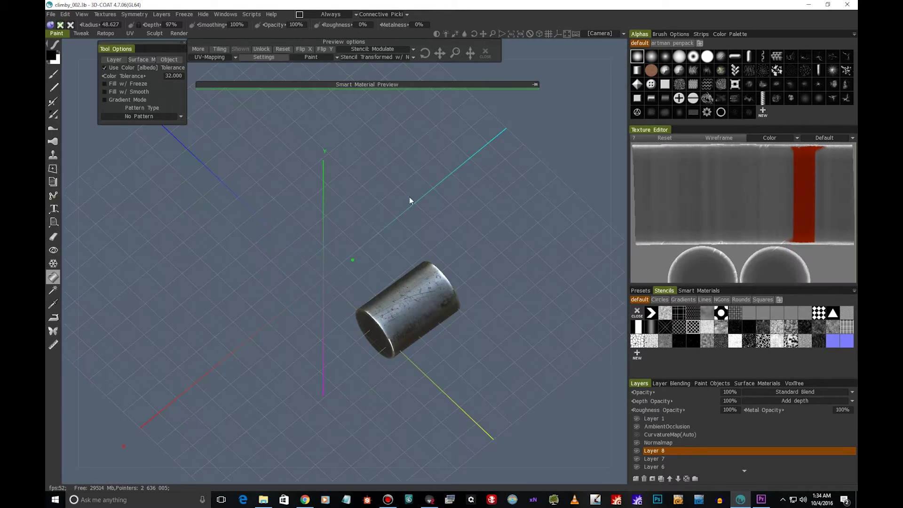
{"action": "right_click_drag", "start_coordinate": [480, 205], "coordinate": [477, 202]}
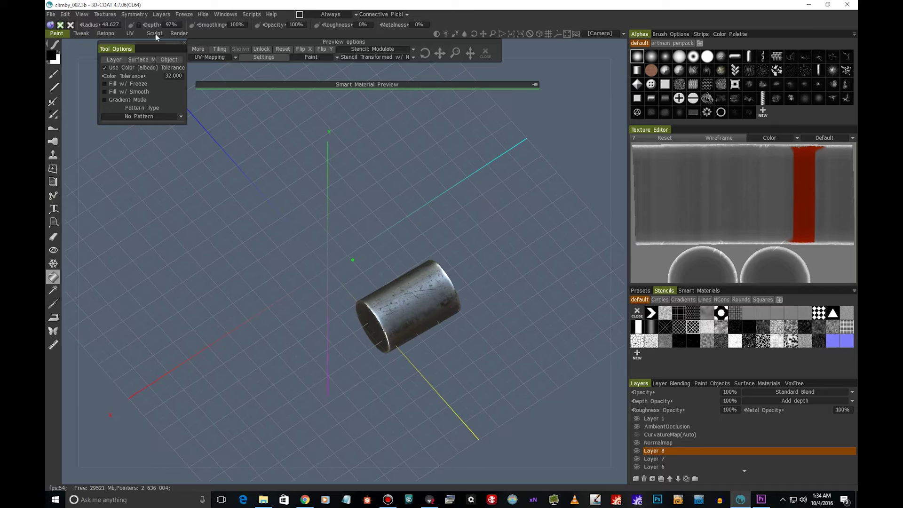
{"action": "left_click", "coordinate": [129, 33]}
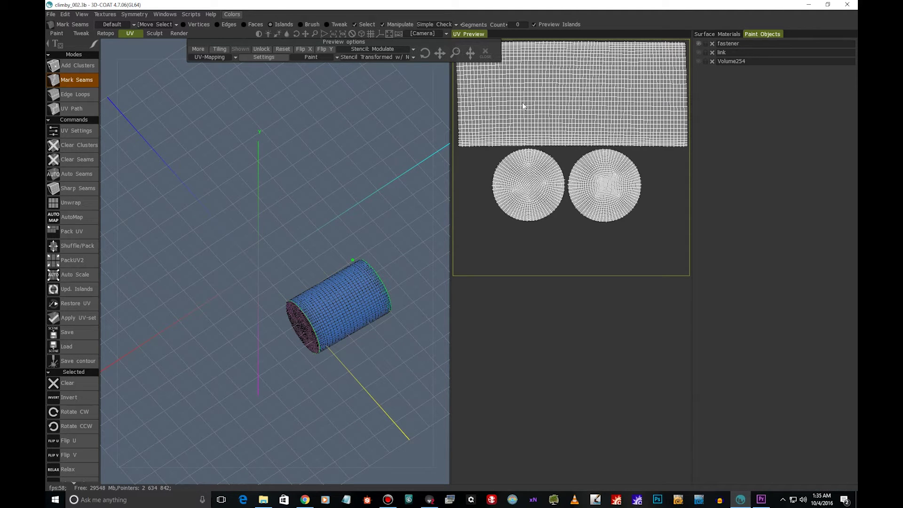
{"action": "left_click", "coordinate": [57, 34]}
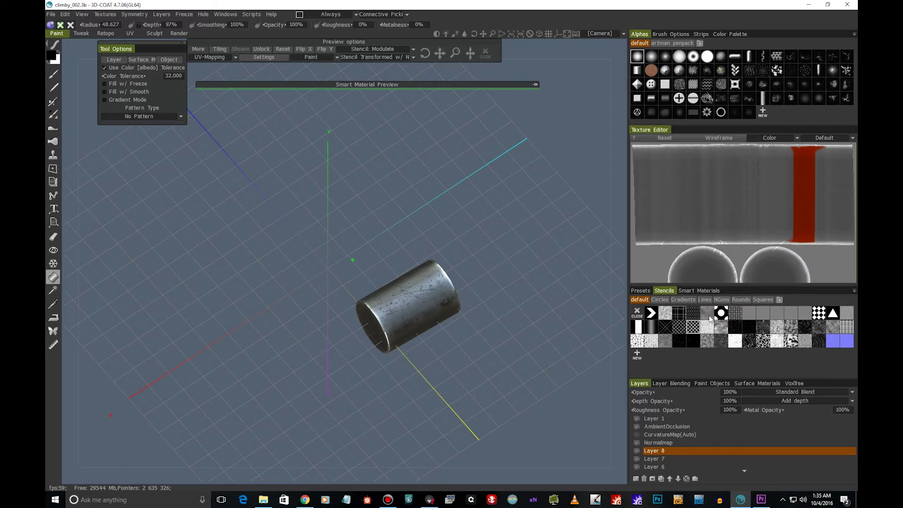
{"action": "left_click", "coordinate": [535, 84]}
{"action": "left_click_drag", "start_coordinate": [551, 175], "coordinate": [497, 190]}
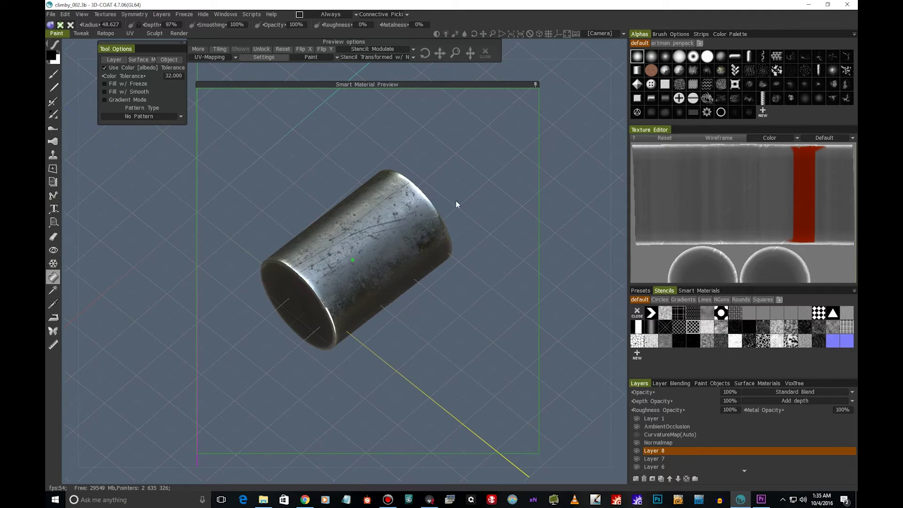
{"action": "left_click", "coordinate": [535, 85]}
{"action": "left_click_drag", "start_coordinate": [518, 219], "coordinate": [492, 118]}
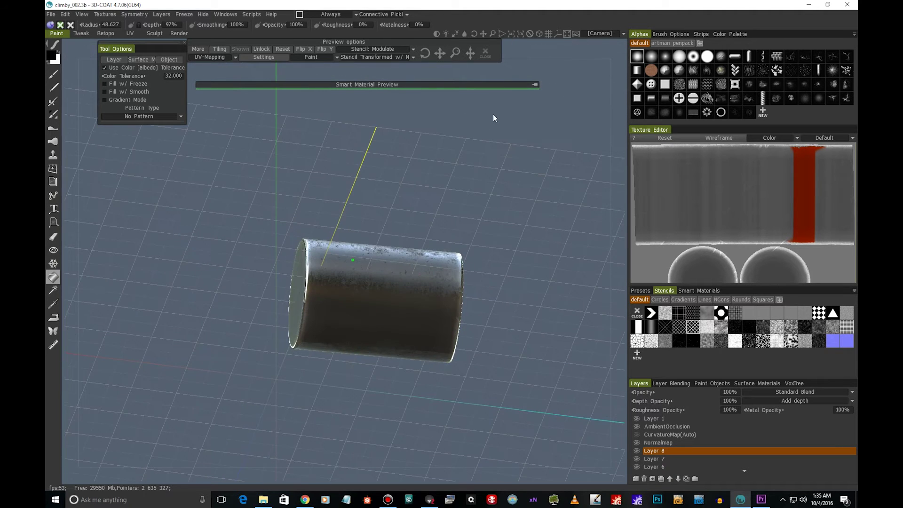
{"action": "left_click", "coordinate": [536, 84]}
{"action": "left_click_drag", "start_coordinate": [577, 236], "coordinate": [577, 180]}
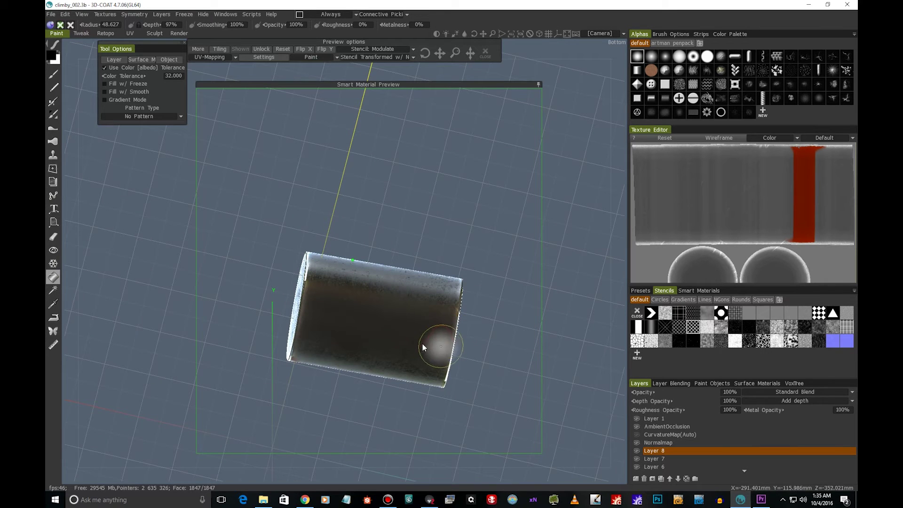
{"action": "left_click_drag", "start_coordinate": [565, 196], "coordinate": [565, 165]}
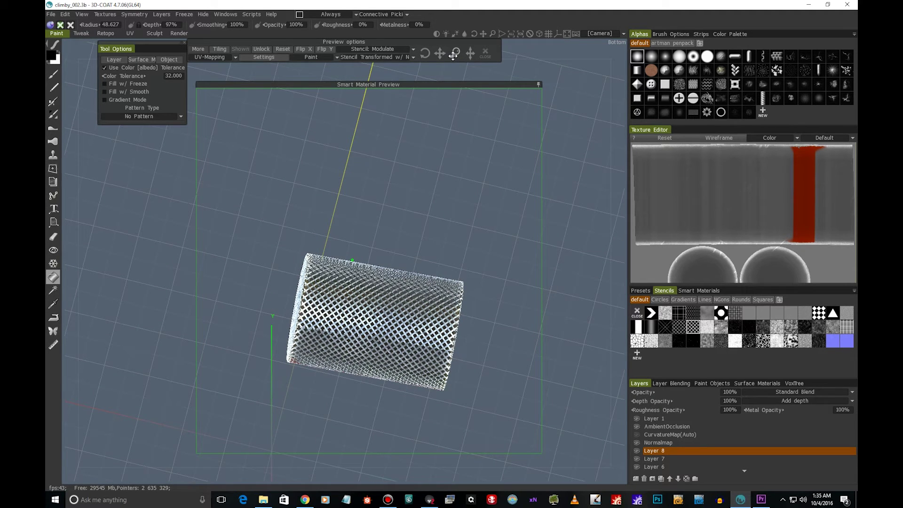
{"action": "left_click_drag", "start_coordinate": [579, 203], "coordinate": [577, 185]}
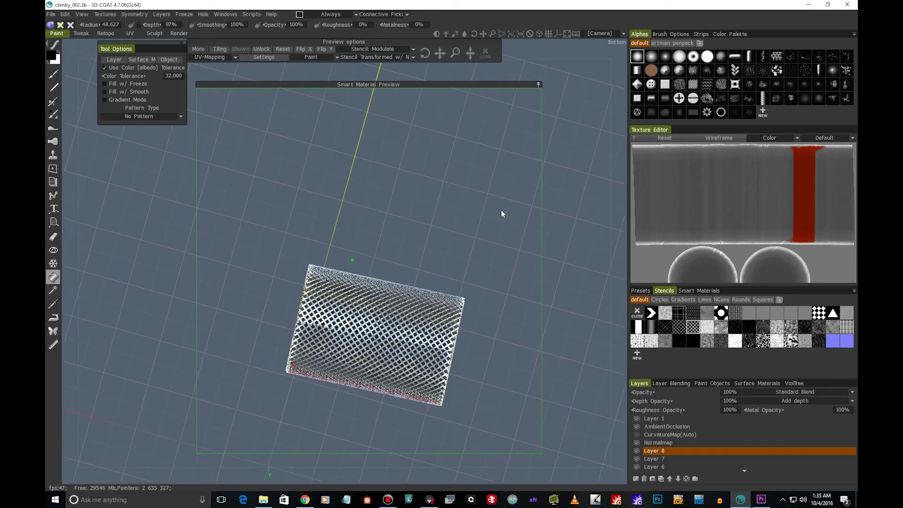
{"action": "left_click_drag", "start_coordinate": [441, 242], "coordinate": [418, 197]}
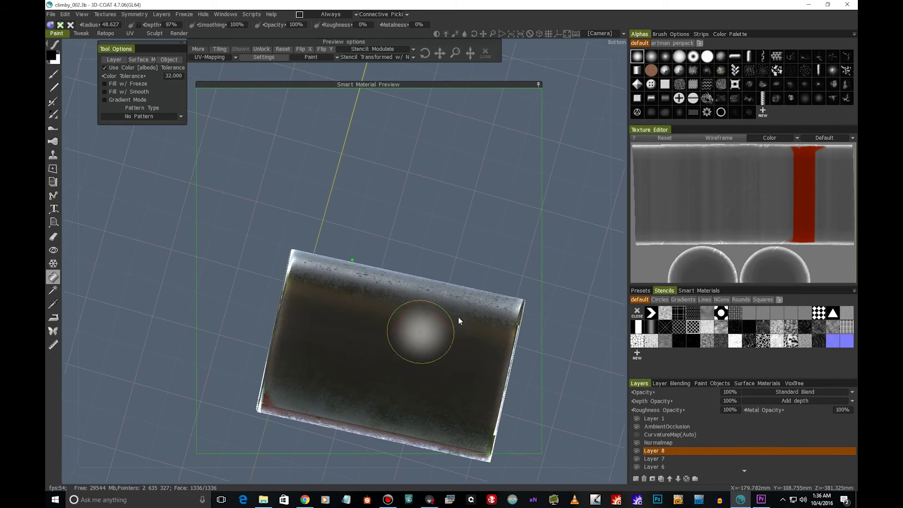
{"action": "left_click_drag", "start_coordinate": [571, 242], "coordinate": [551, 123]}
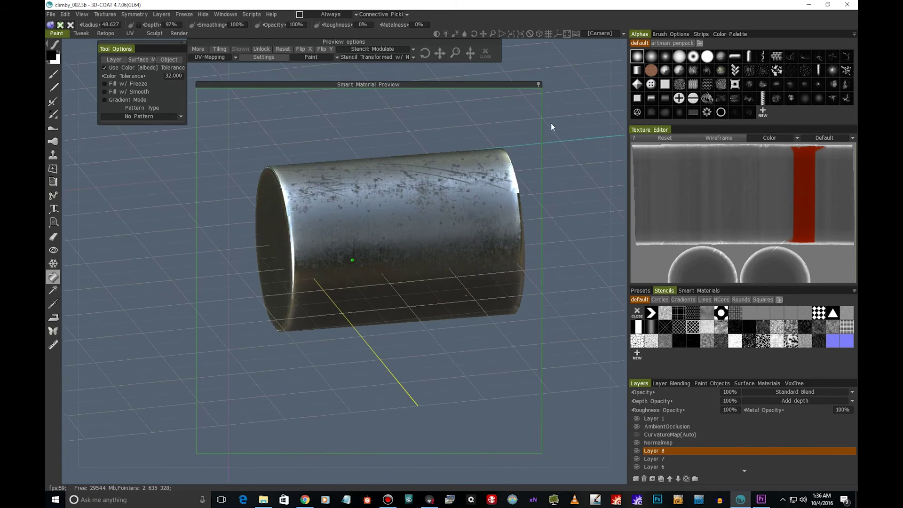
{"action": "scroll", "coordinate": [381, 155], "scroll_direction": "down", "scroll_amount": 3}
{"action": "left_click_drag", "start_coordinate": [381, 156], "coordinate": [422, 188]}
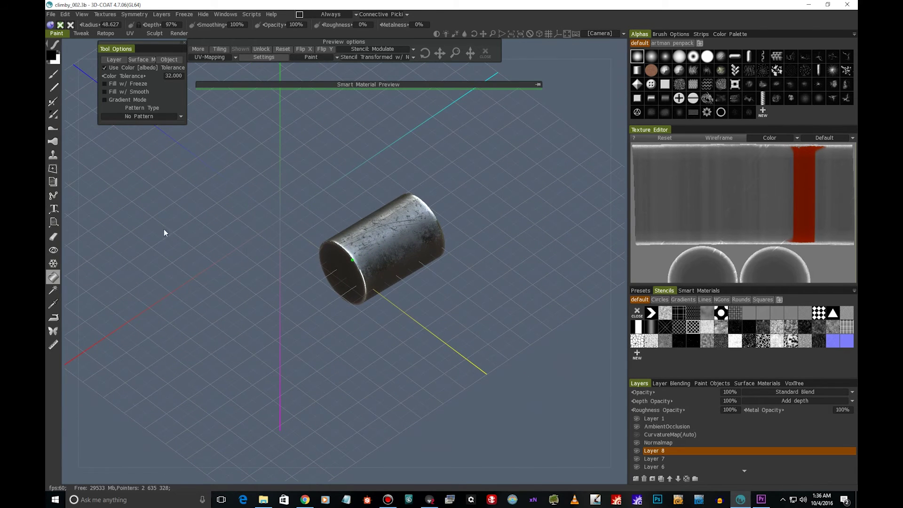
- Fill the sleeve cylinder with the diamond knurl stencil and inspect it up close
{"action": "left_click", "coordinate": [371, 249]}
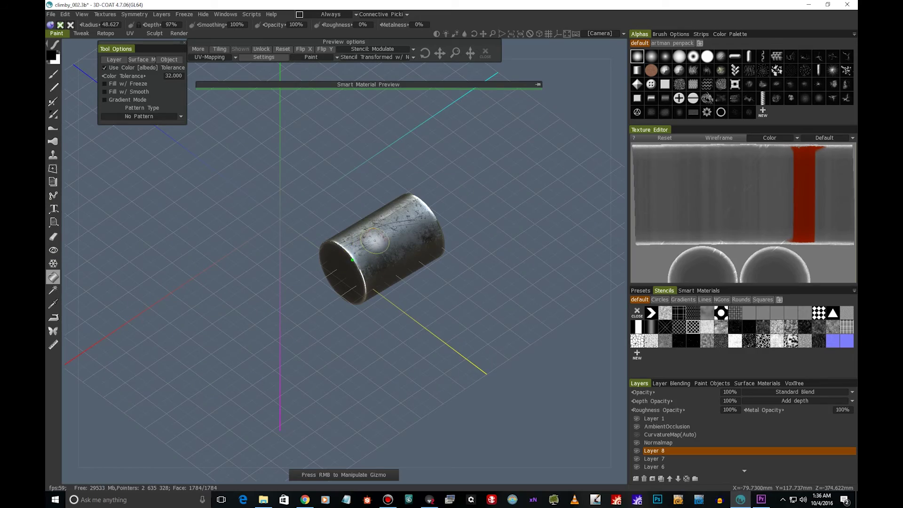
{"action": "left_click_drag", "start_coordinate": [530, 238], "coordinate": [516, 271]}
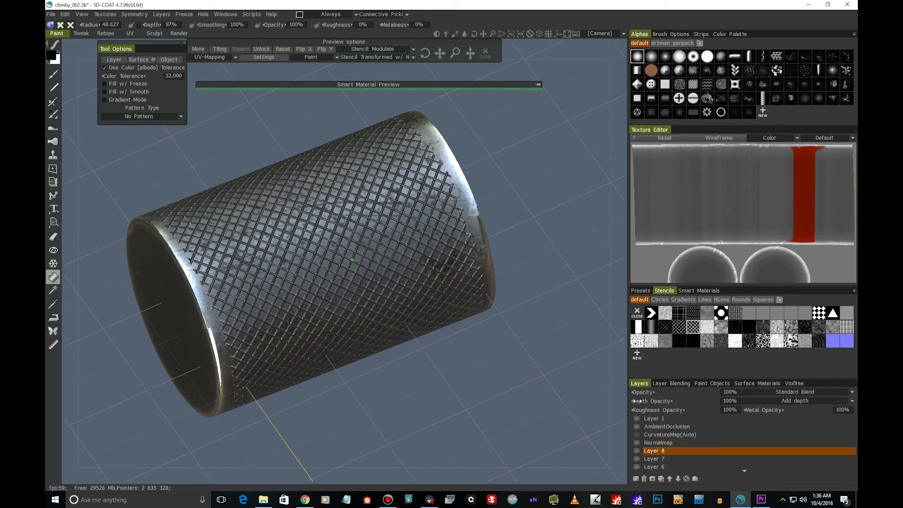
{"action": "left_click_drag", "start_coordinate": [519, 304], "coordinate": [473, 299]}
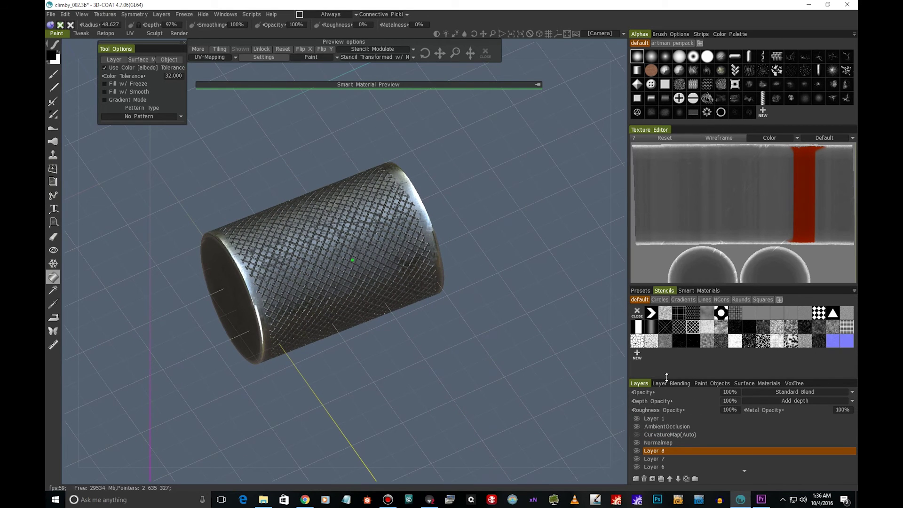
- Unhide the link body and Volume254 pin, then view the whole carabiner and knurled fastener
{"action": "left_click", "coordinate": [697, 383]}
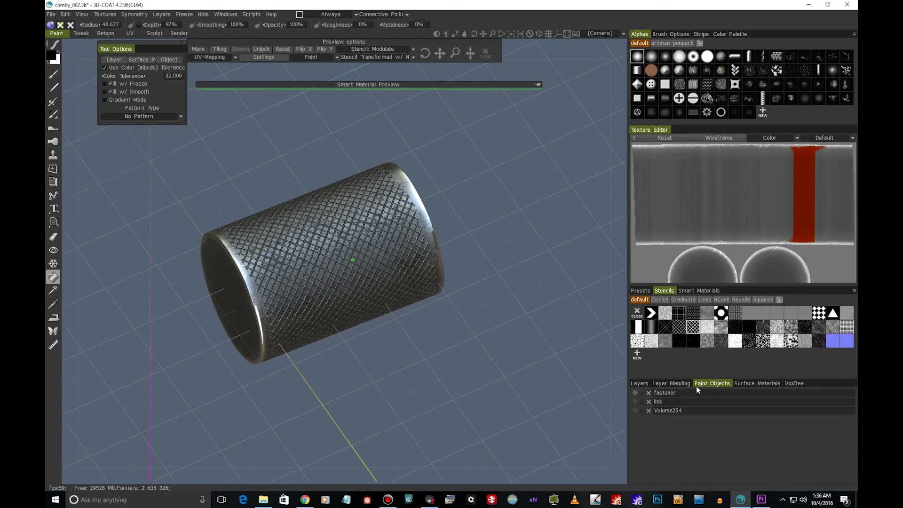
{"action": "left_click", "coordinate": [634, 402]}
{"action": "left_click", "coordinate": [634, 410]}
{"action": "scroll", "coordinate": [442, 366], "scroll_direction": "down", "scroll_amount": 5}
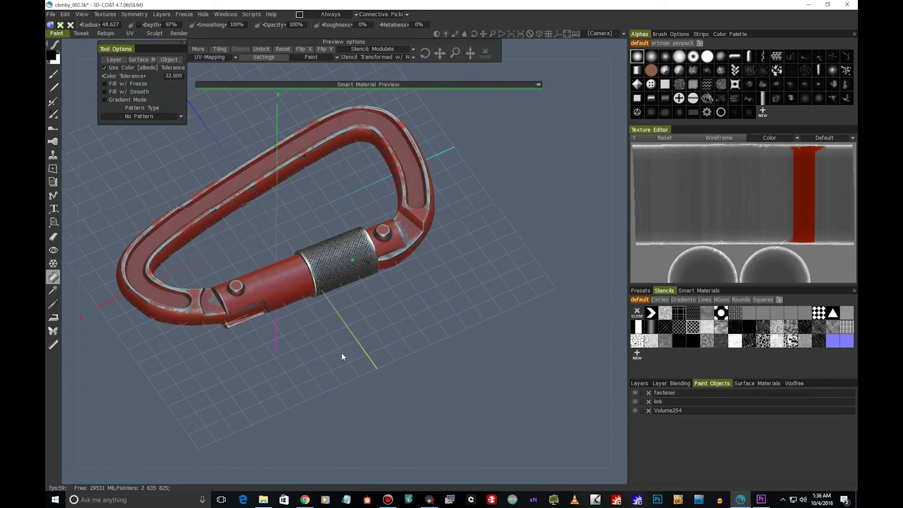
{"action": "left_click_drag", "start_coordinate": [342, 353], "coordinate": [453, 343]}
{"action": "scroll", "coordinate": [554, 346], "scroll_direction": "up", "scroll_amount": 5}
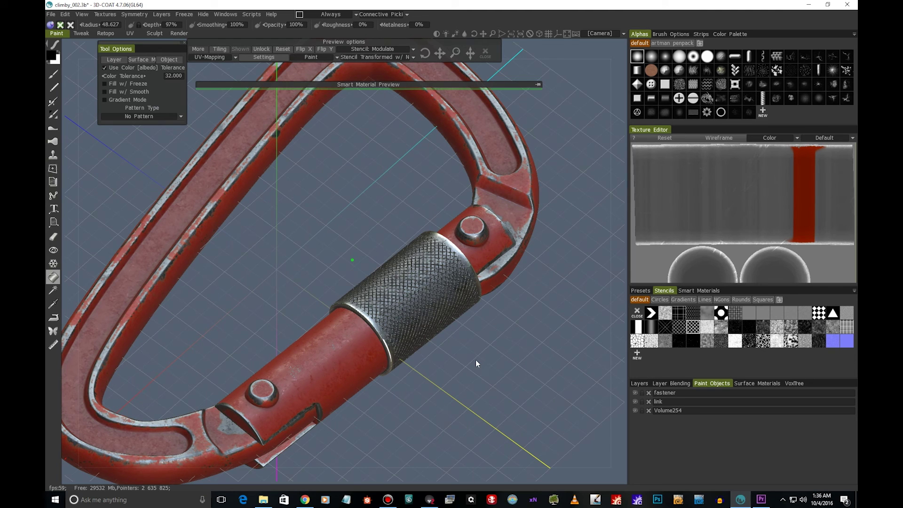
{"action": "scroll", "coordinate": [424, 361], "scroll_direction": "down", "scroll_amount": 2}
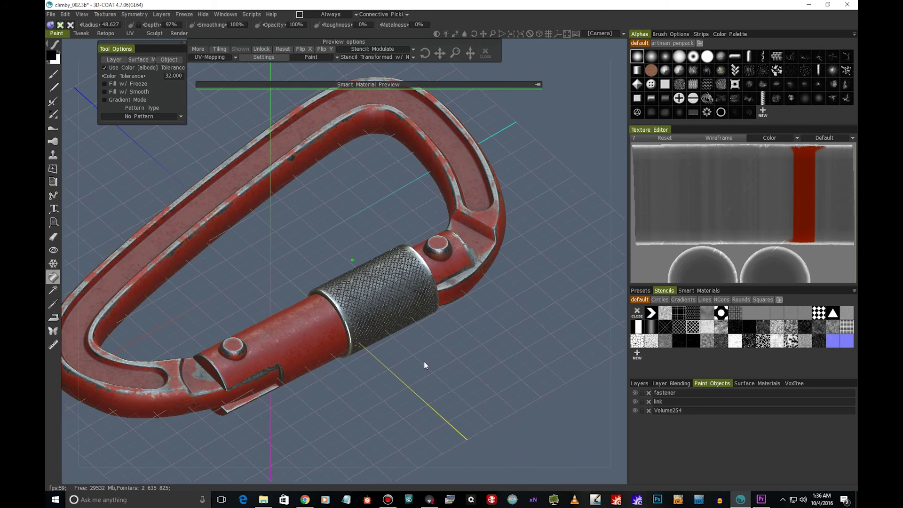
{"action": "scroll", "coordinate": [432, 344], "scroll_direction": "up", "scroll_amount": 3}
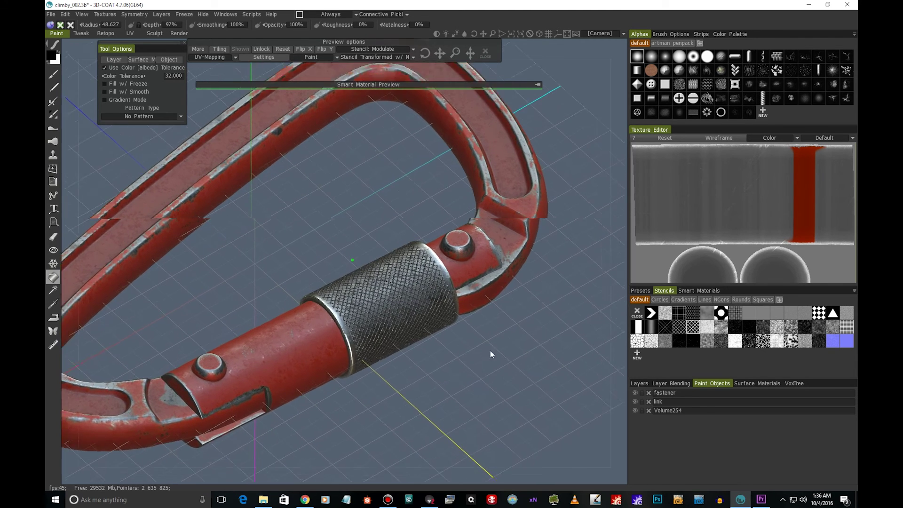
{"action": "left_click_drag", "start_coordinate": [474, 367], "coordinate": [482, 368]}
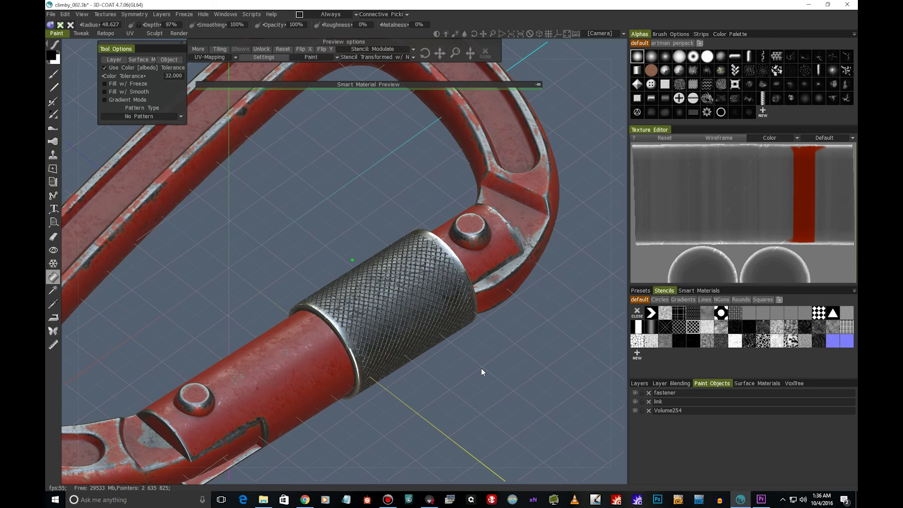